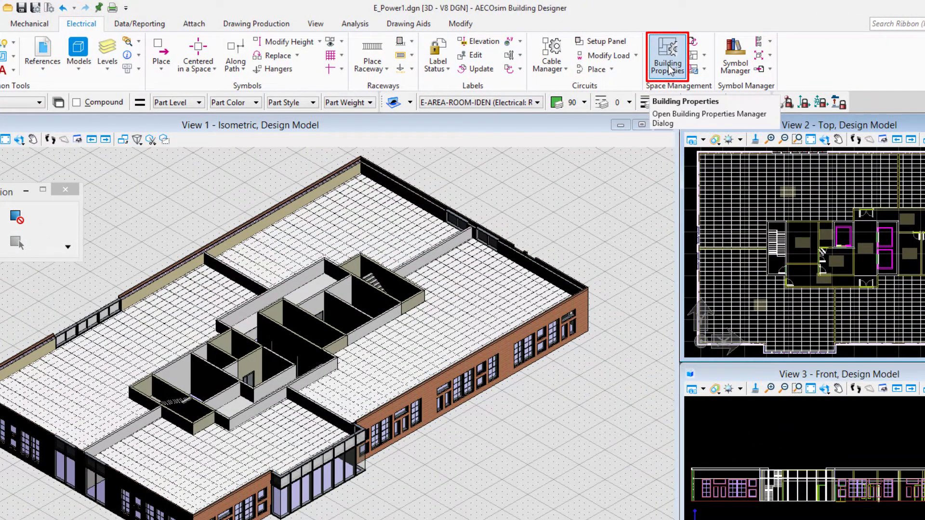
- In Building Manager, pick Office Floor 1 and show room 106 ELCT.'s attributes (height 10.0000)
left_click(669, 70)
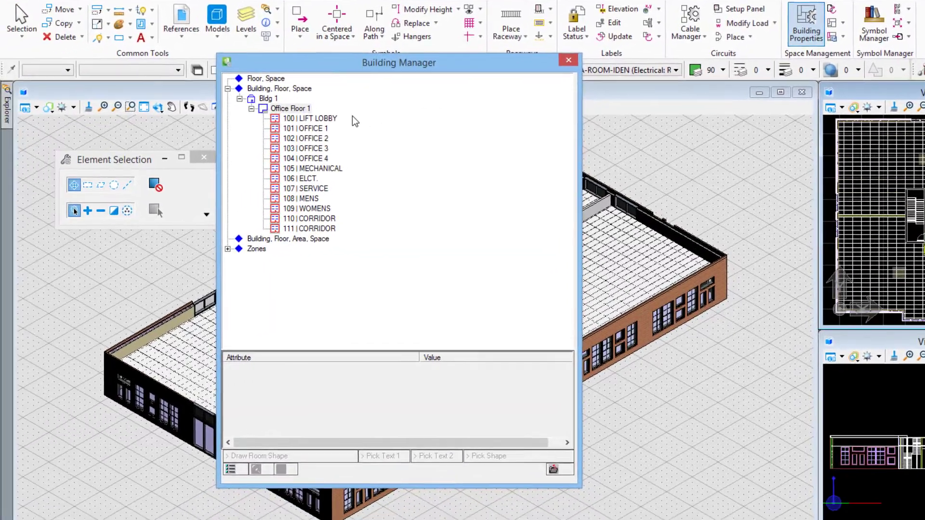
left_click(289, 108)
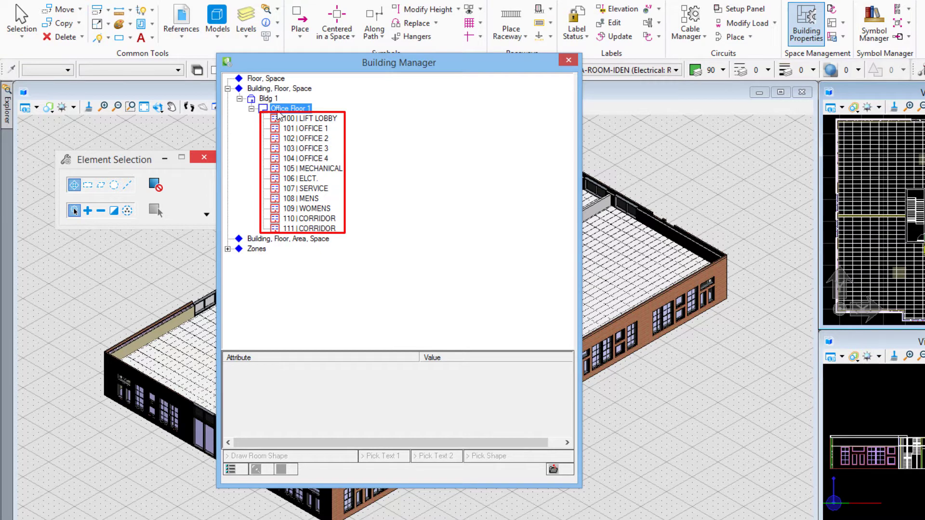
left_click(307, 182)
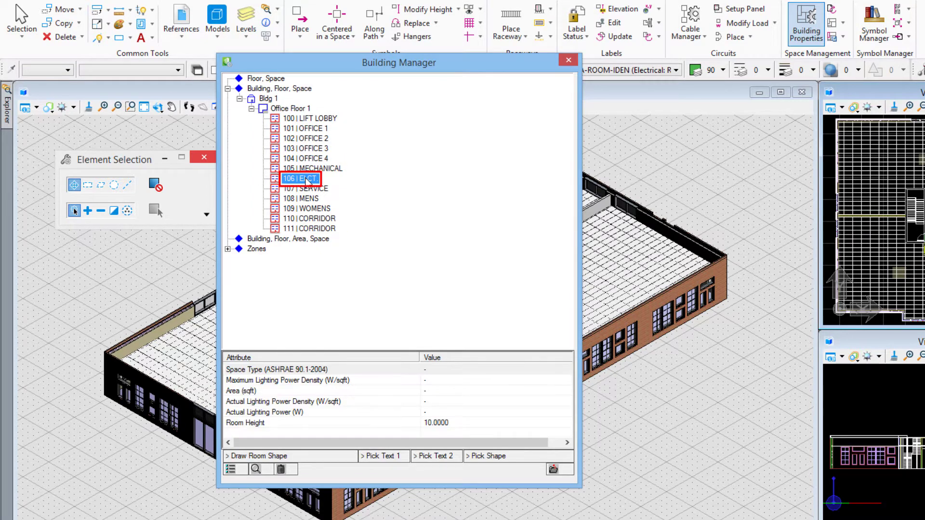
- Zoom the views to room 106 ELCT. (Area 67.75 sf) and make isometric View 1 active
left_click(256, 470)
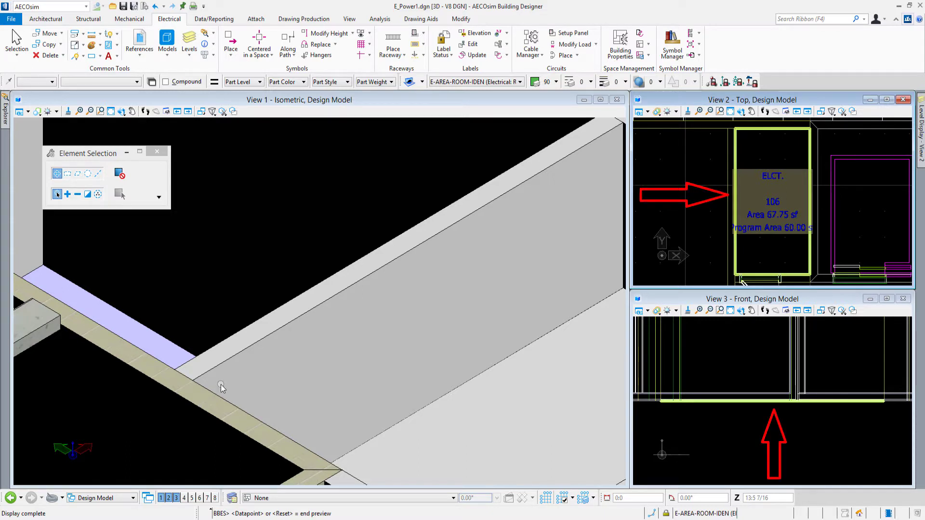
left_click(720, 112)
left_click(752, 111)
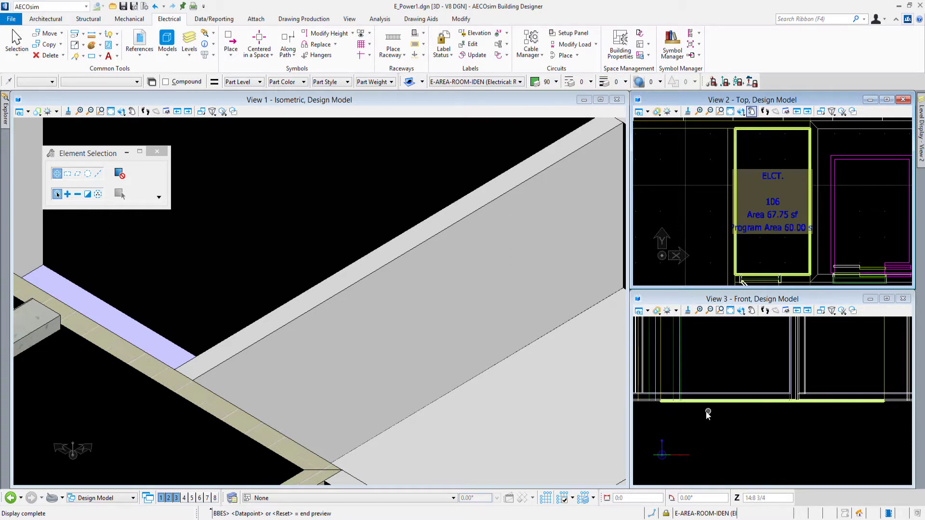
left_click(325, 100)
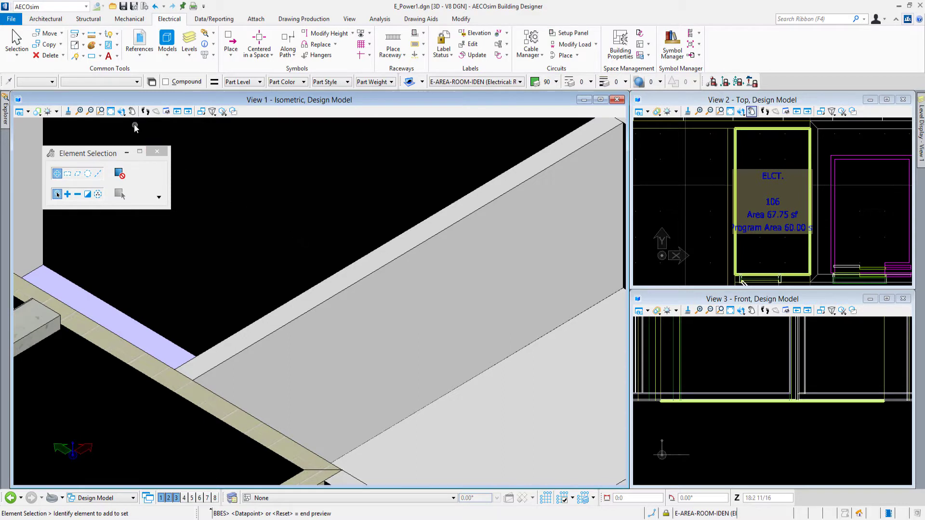
- Rotate, zoom and pan View 1 to frame room 106 ELCT. and its area label from above
left_click(121, 111)
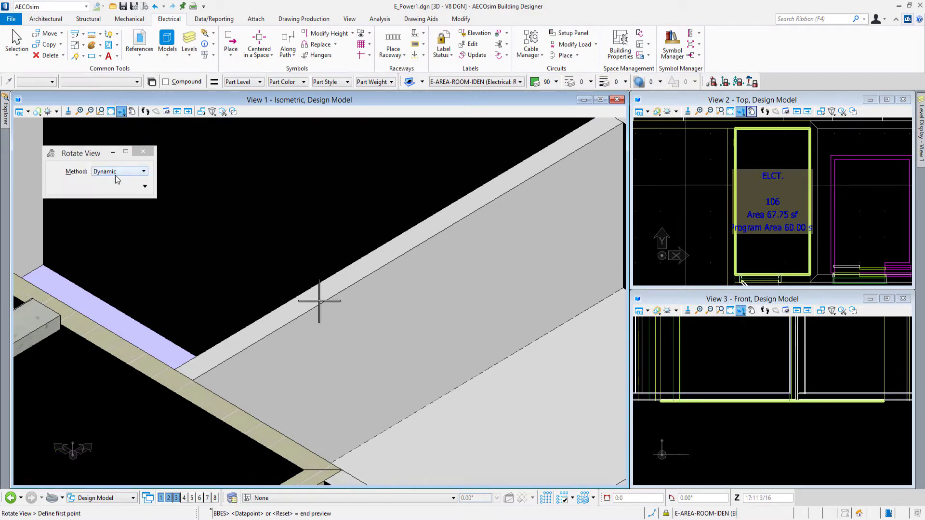
left_click(319, 301)
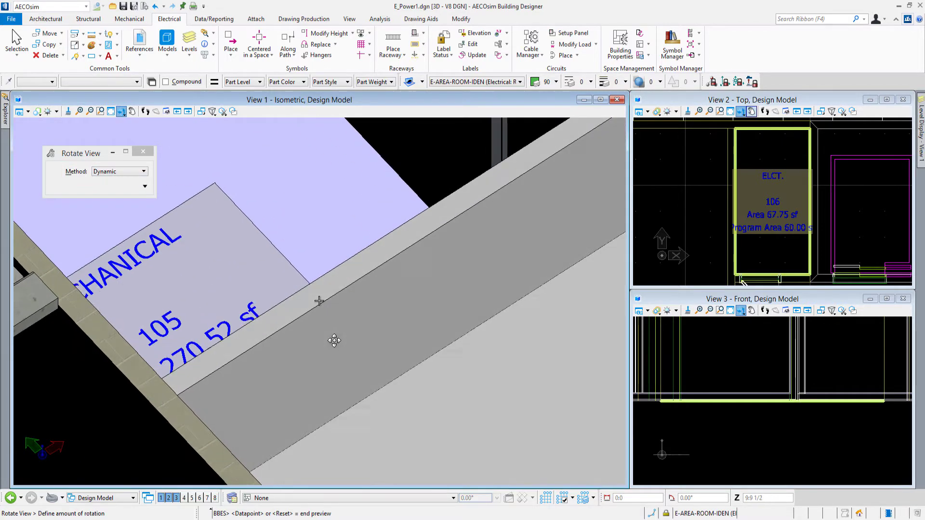
left_click(314, 354)
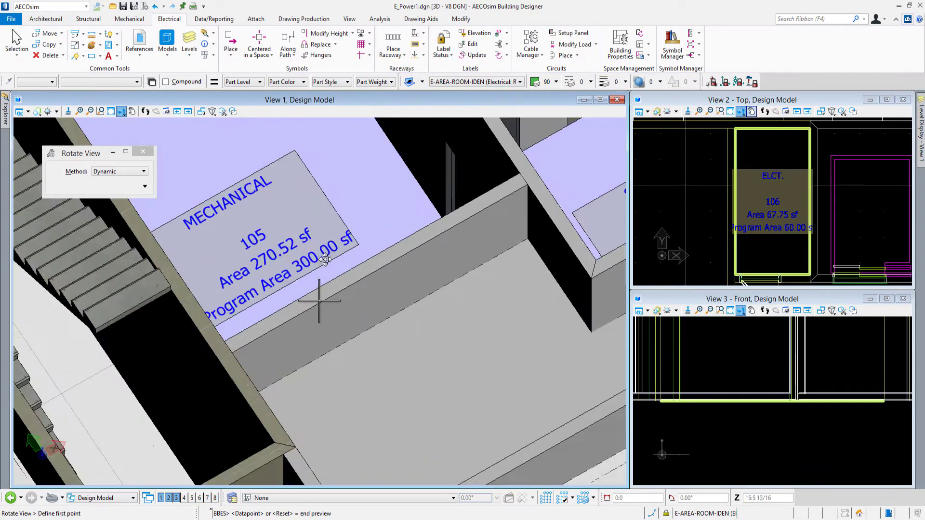
middle_click_drag(324, 261, 337, 337)
scroll(188, 416, "up", 2)
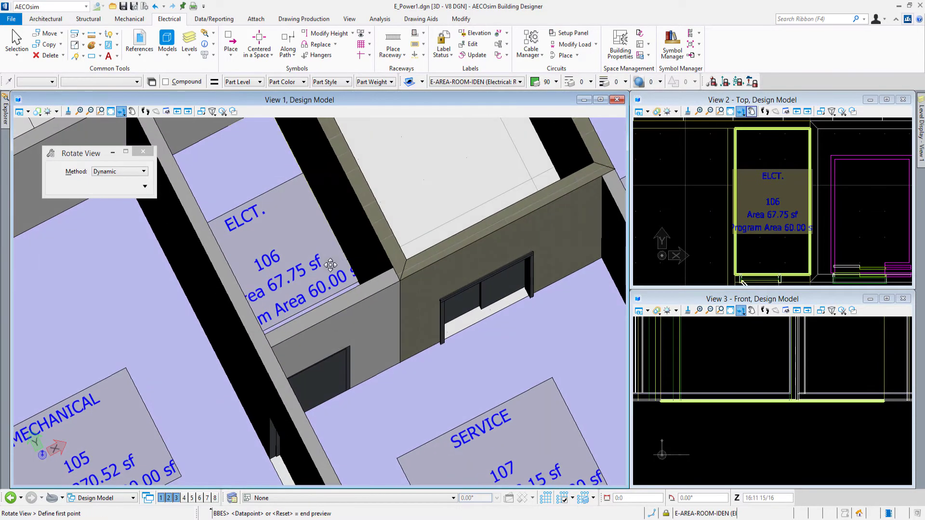
middle_click_drag(331, 265, 311, 331)
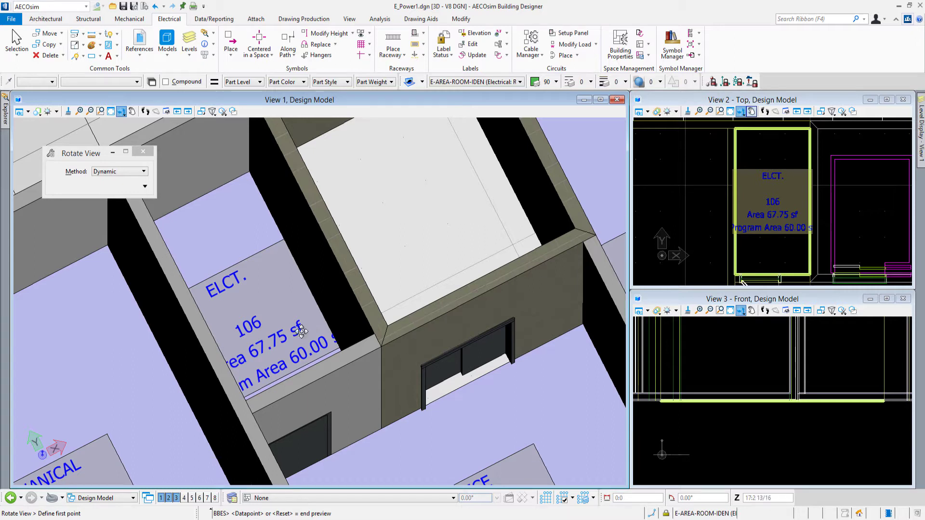
right_click(236, 241)
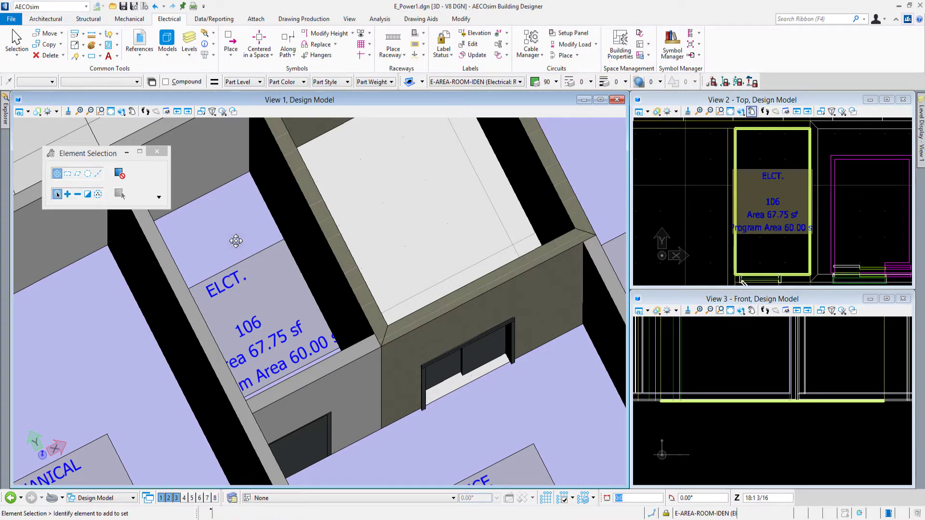
- Zoom the views to room 100 LIFT LOBBY (Area 250.00 sf) and close Building Manager
right_click(235, 241)
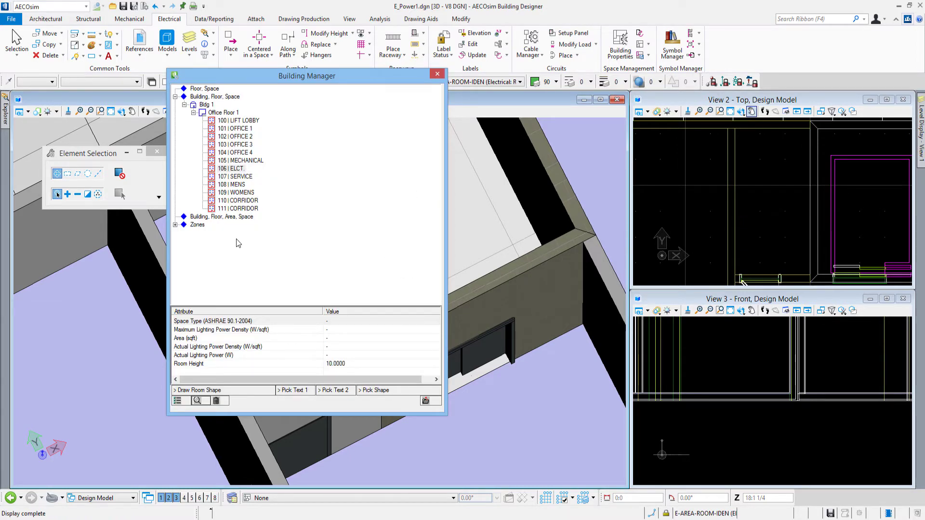
left_click(235, 121)
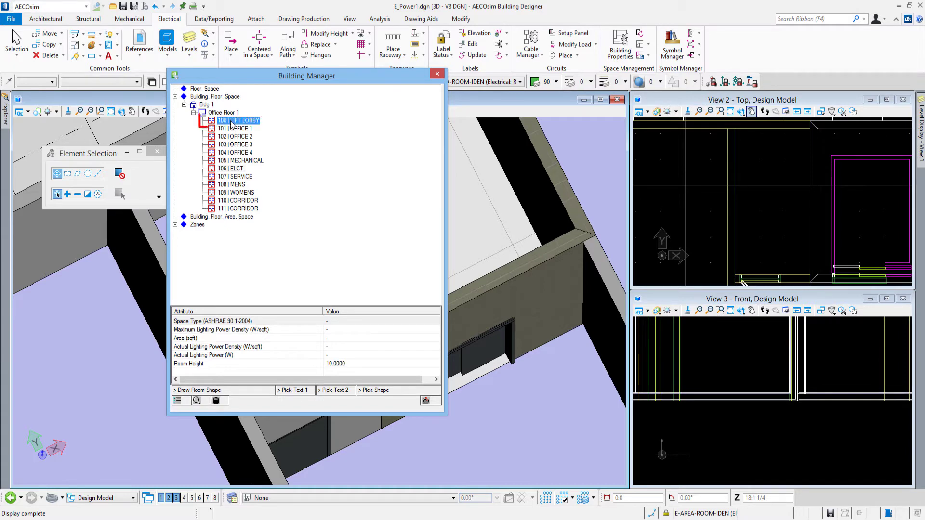
left_click(197, 402)
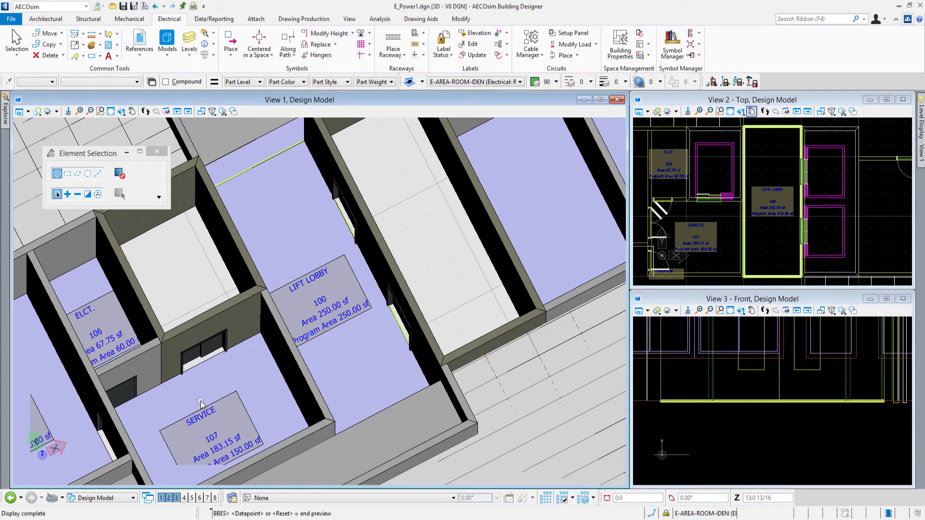
right_click(201, 404)
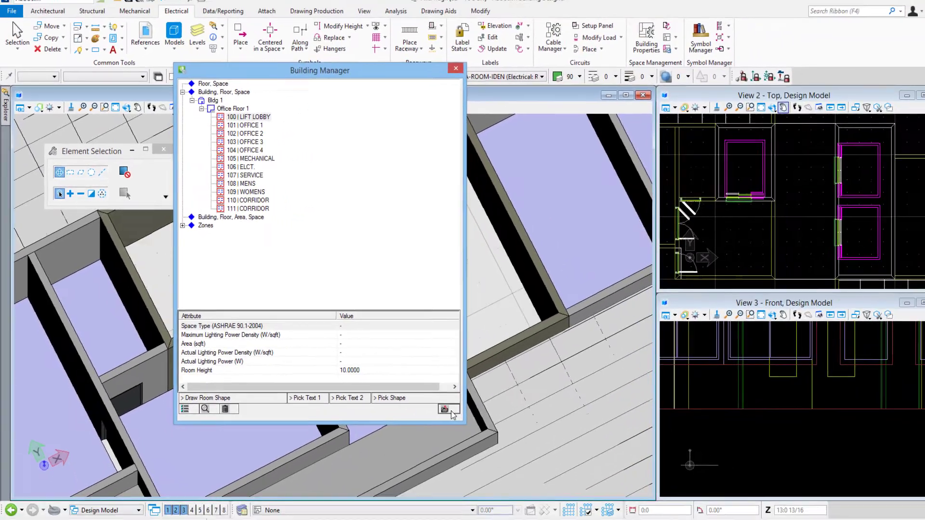
left_click(552, 459)
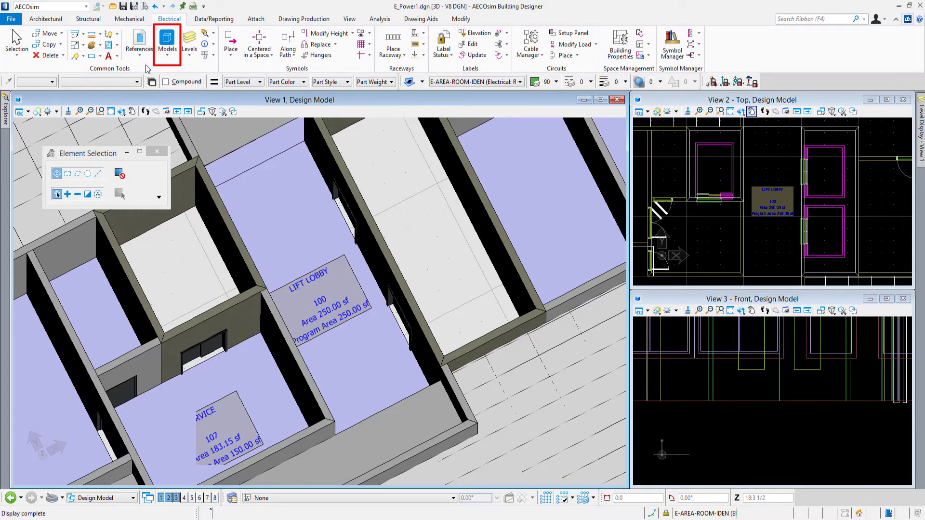
- List the models in E_Power1.dgn and select the Design Model master model to edit its properties
left_click(167, 43)
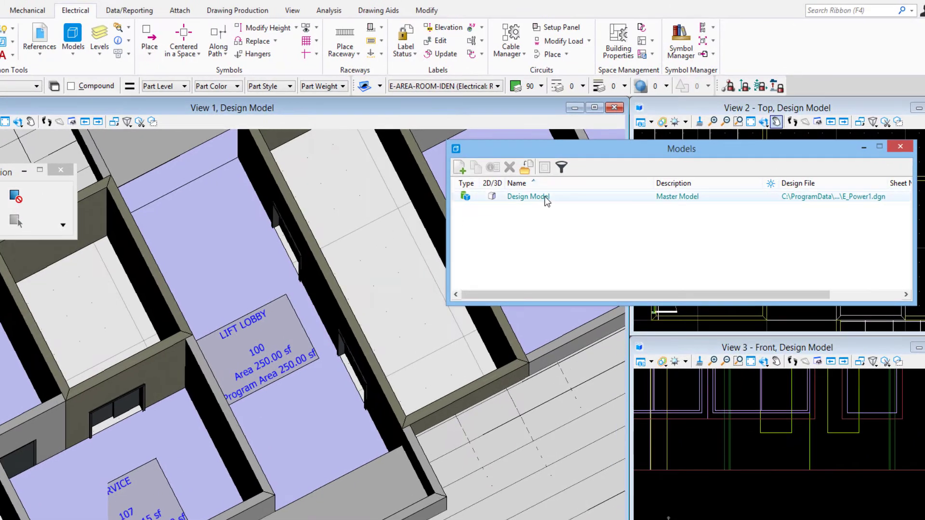
left_click(546, 198)
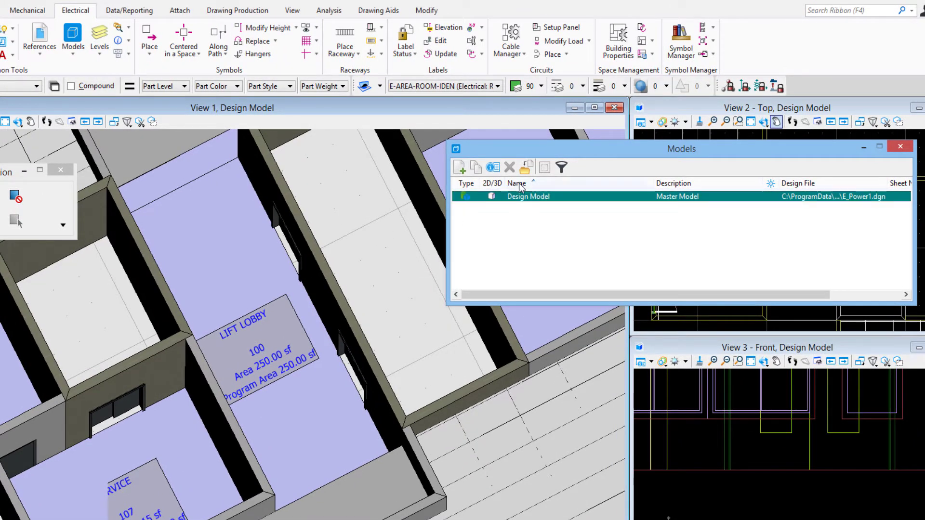
left_click(492, 168)
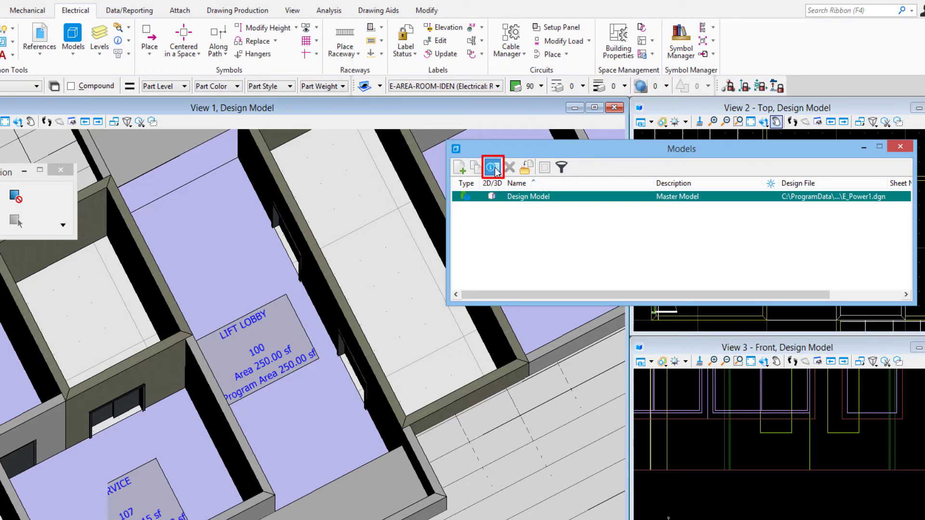
left_click(493, 168)
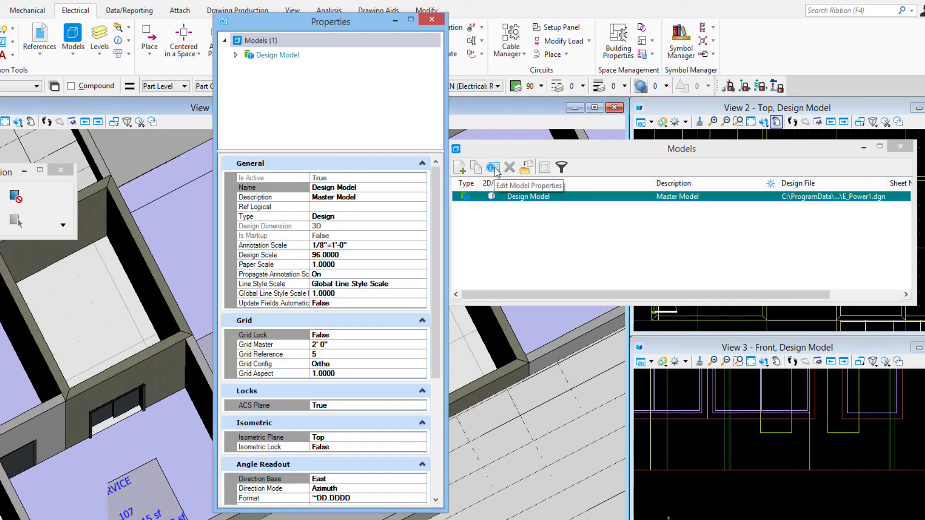
left_click(422, 164)
left_click(422, 163)
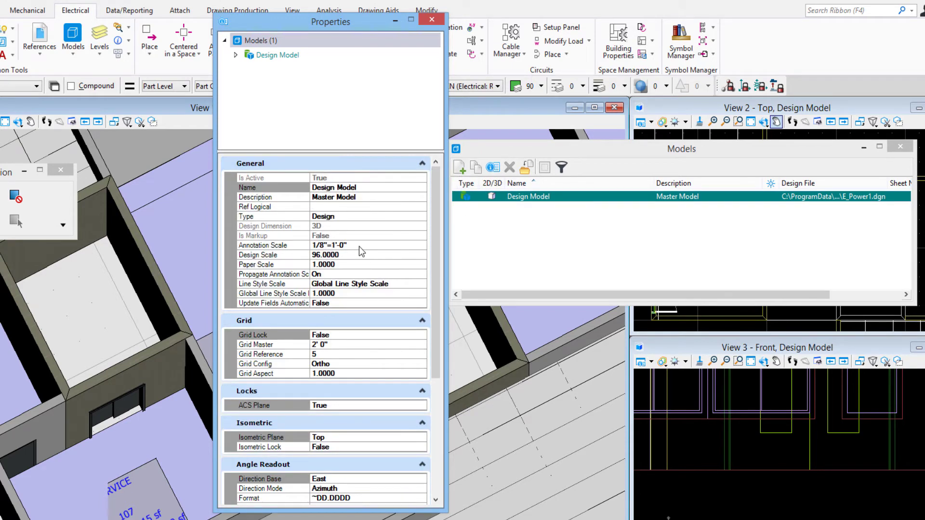
left_click(359, 246)
left_click(421, 246)
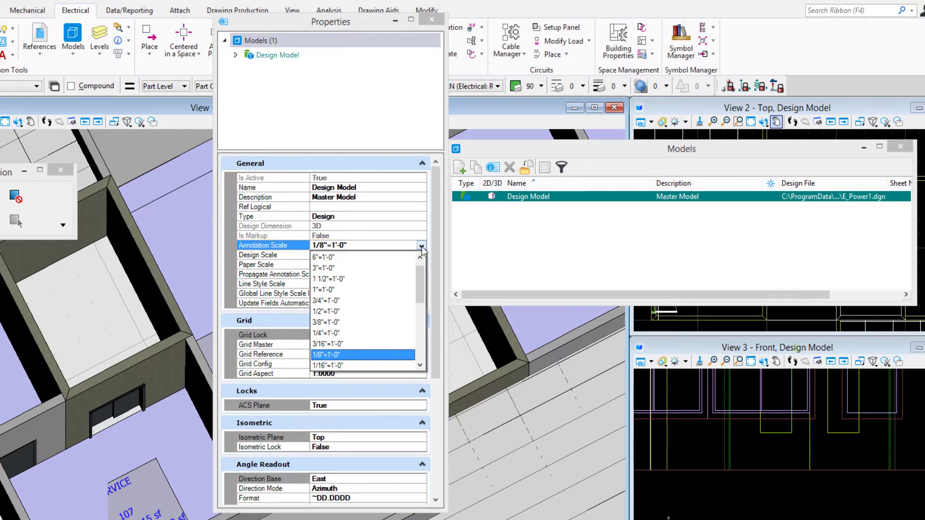
left_click(421, 247)
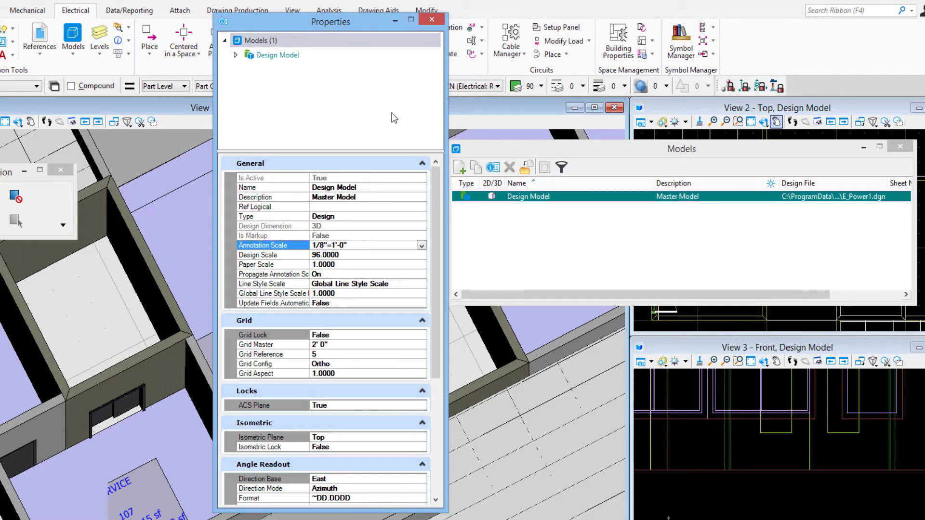
left_click(431, 21)
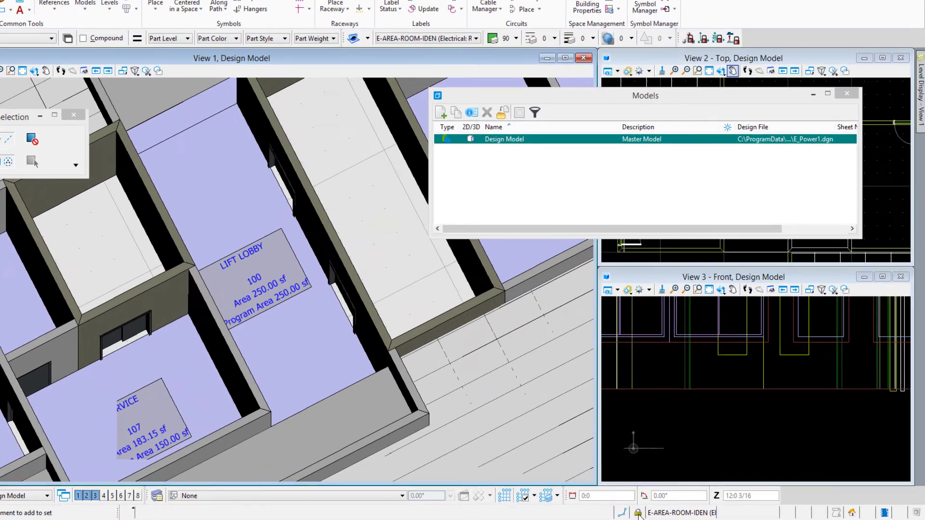
- Show the active locks to confirm Annotation Scale Lock is on at a 96:1 scale
left_click(666, 513)
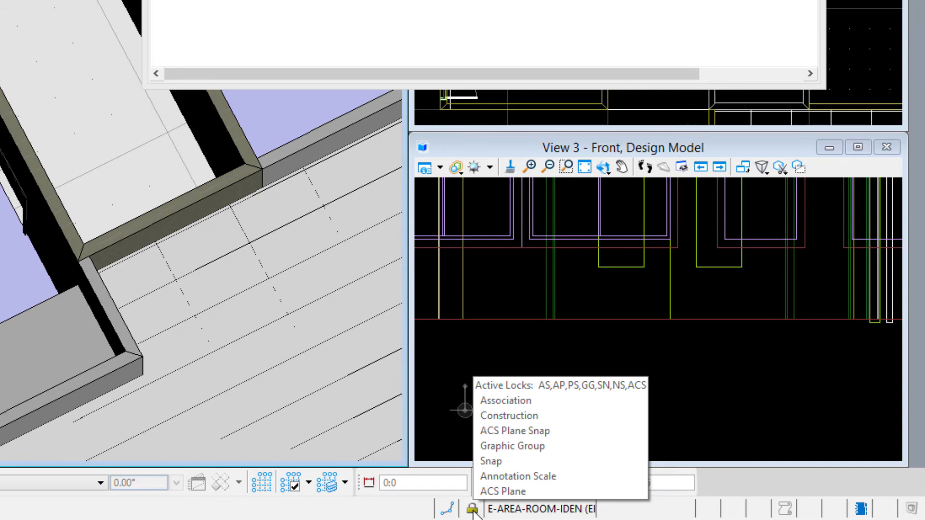
mouse_move(473, 512)
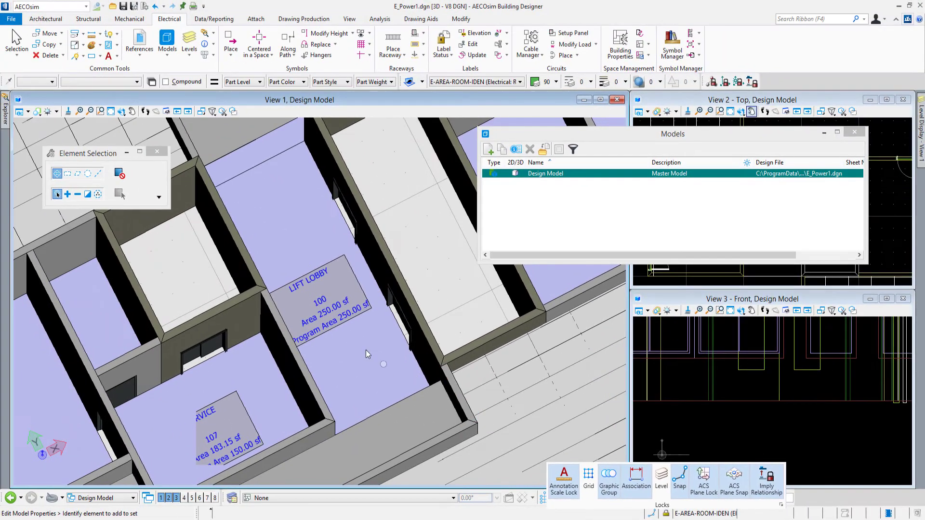
- Save the view settings to E_Power1.dgn with Save Settings
left_click(134, 7)
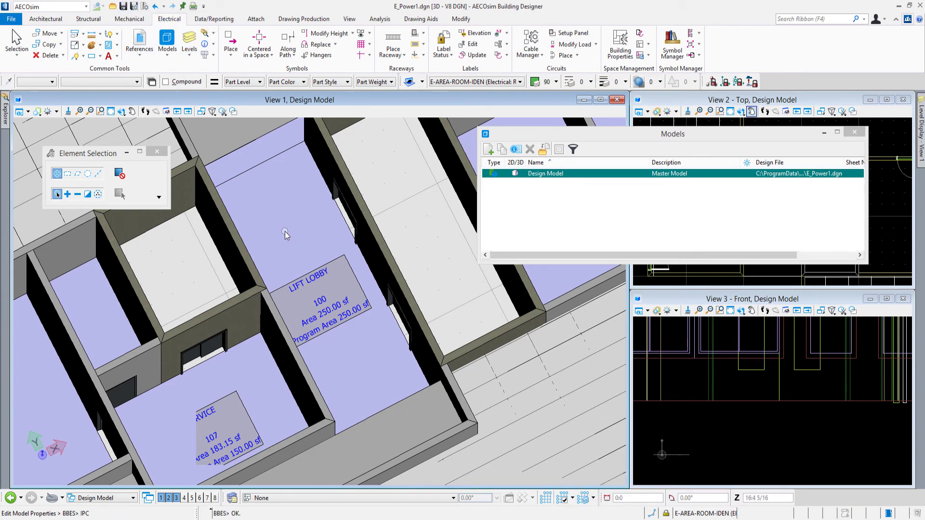